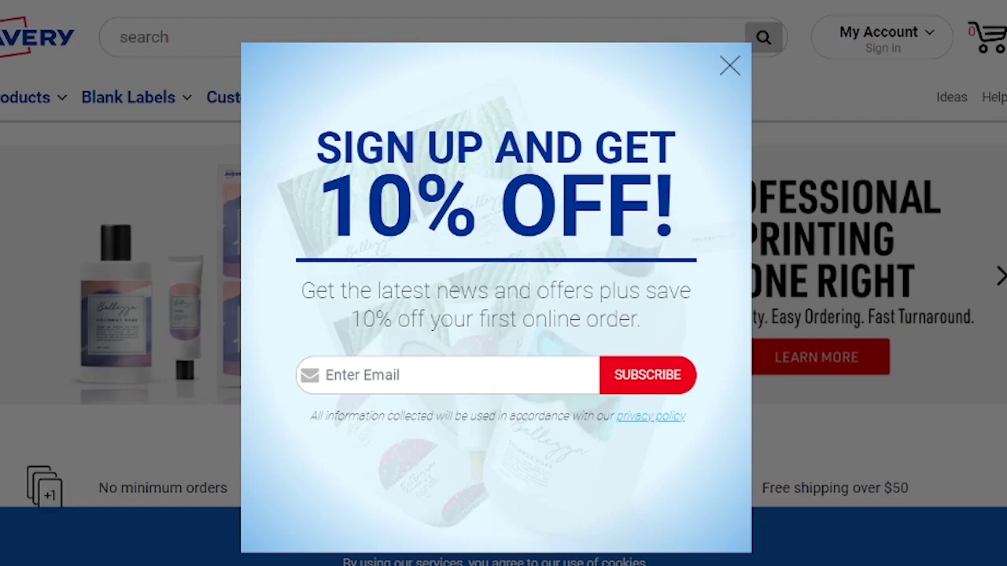
Dismiss the discount offer and create an Avery account using the user's e-mail address.
left_click(730, 69)
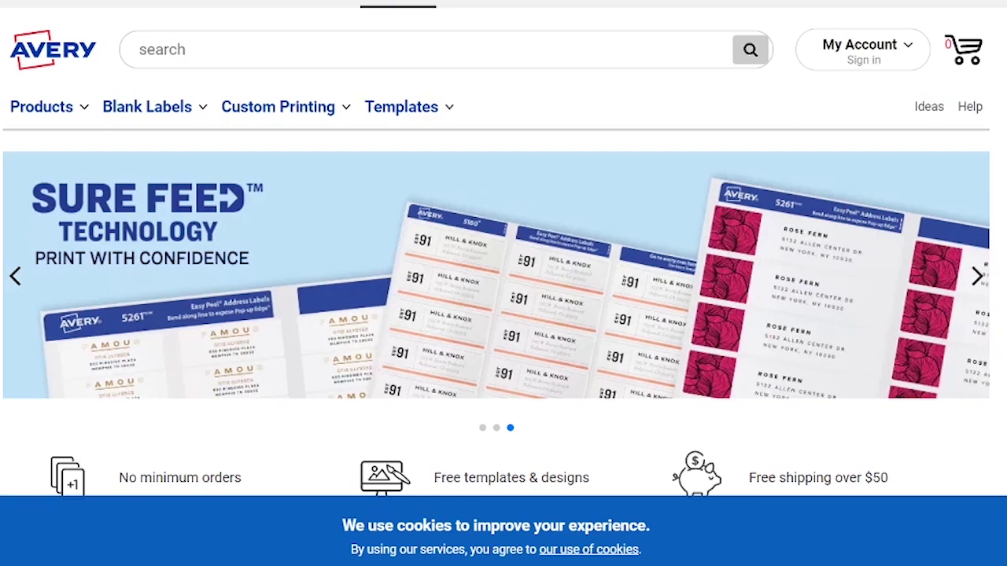
mouse_move(857, 55)
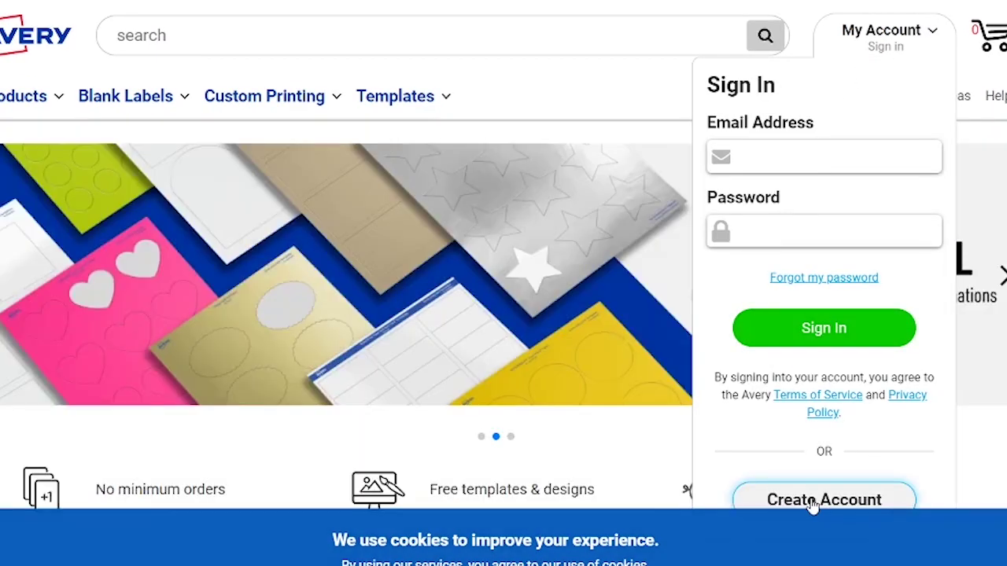
left_click(814, 501)
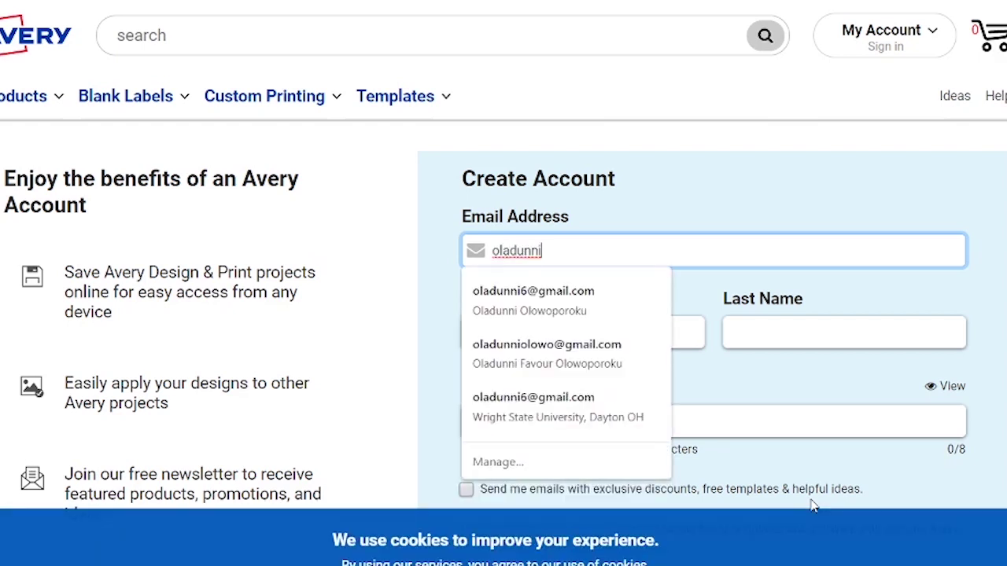
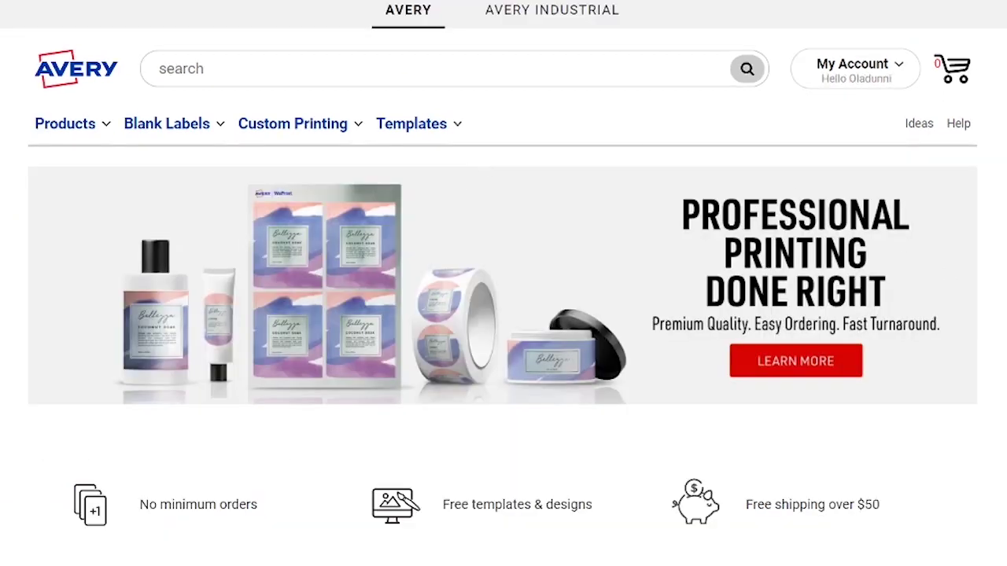
scroll(504, 283, "down", 5)
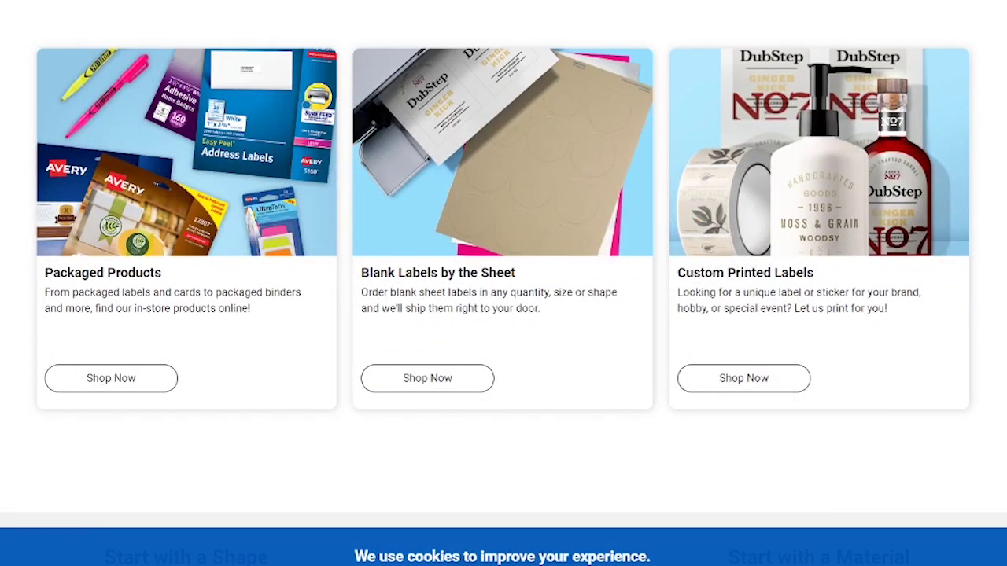
scroll(325, 521, "up", 10)
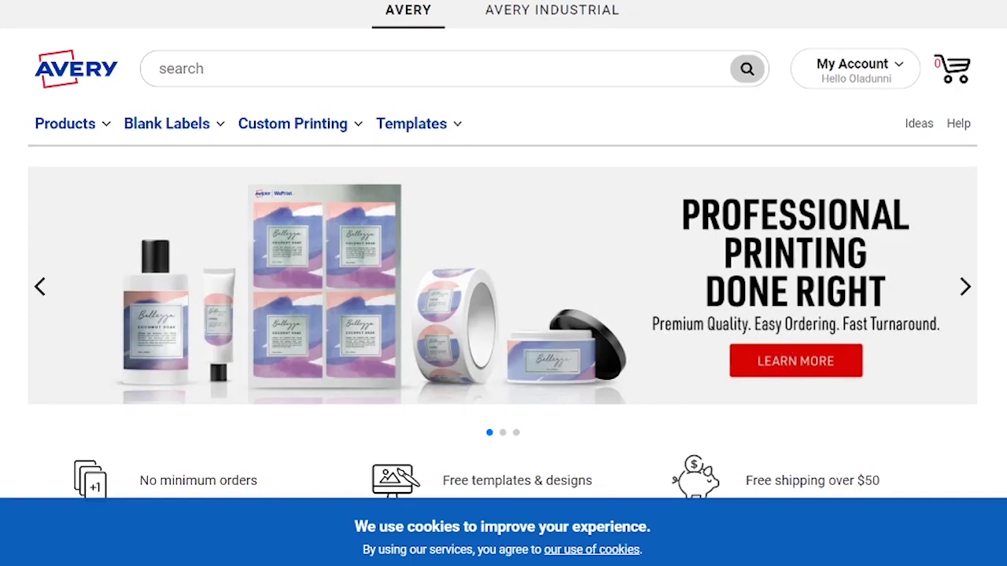
From the account menu's Projects page, start a new Design & Print project.
left_click(892, 82)
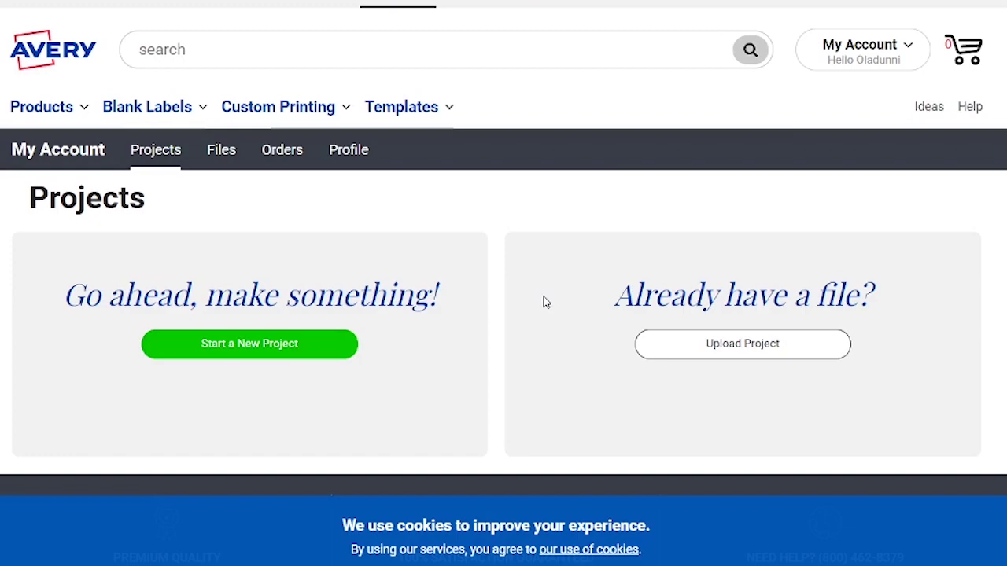
left_click(281, 355)
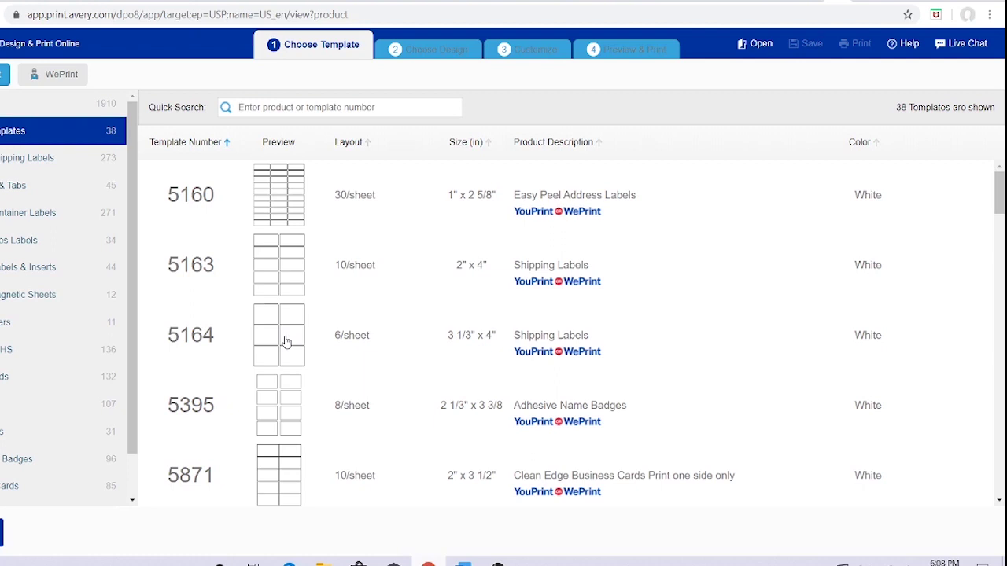
Find template 22822 with Quick Search, select it, and continue with the blank design.
type("22")
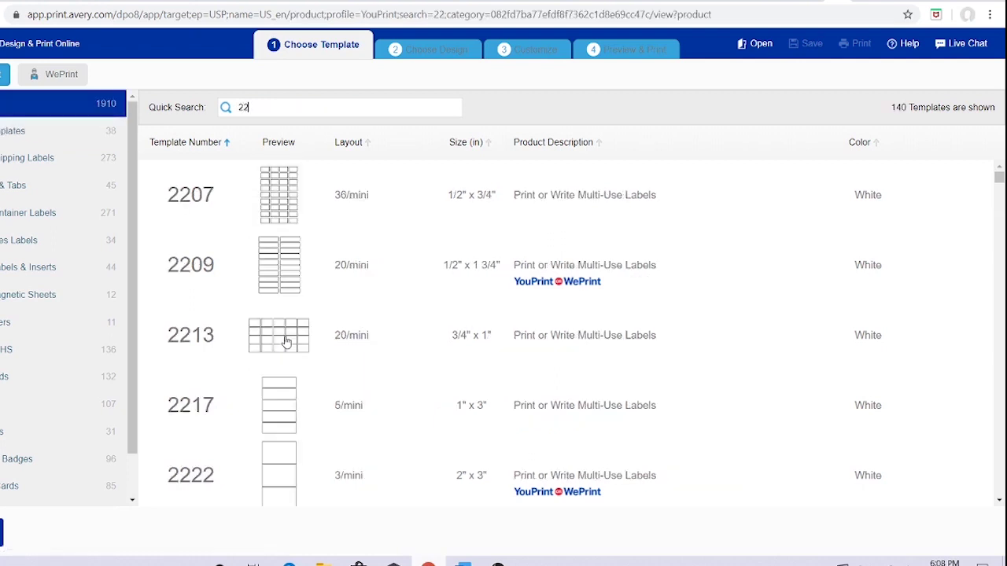
type("822")
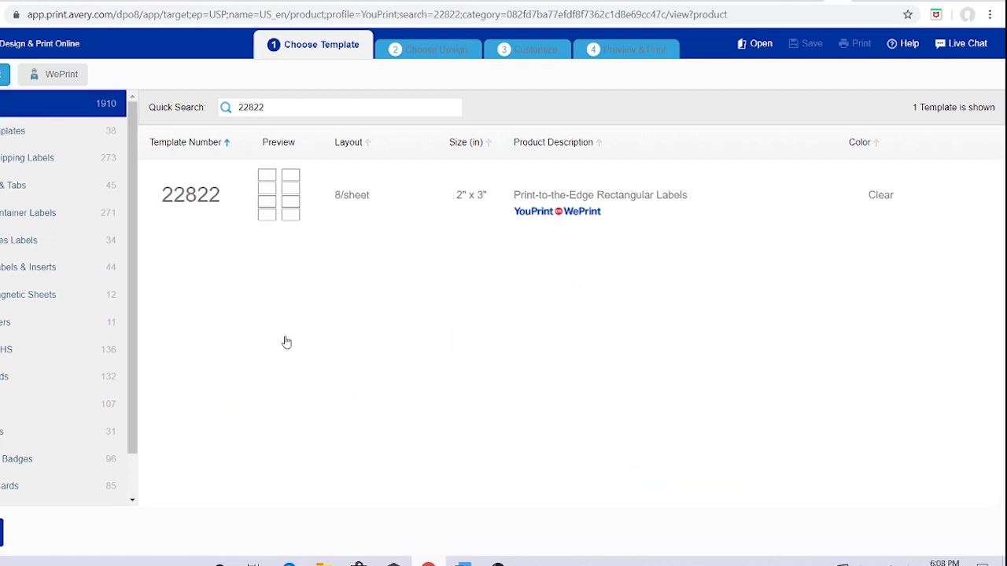
left_click(338, 228)
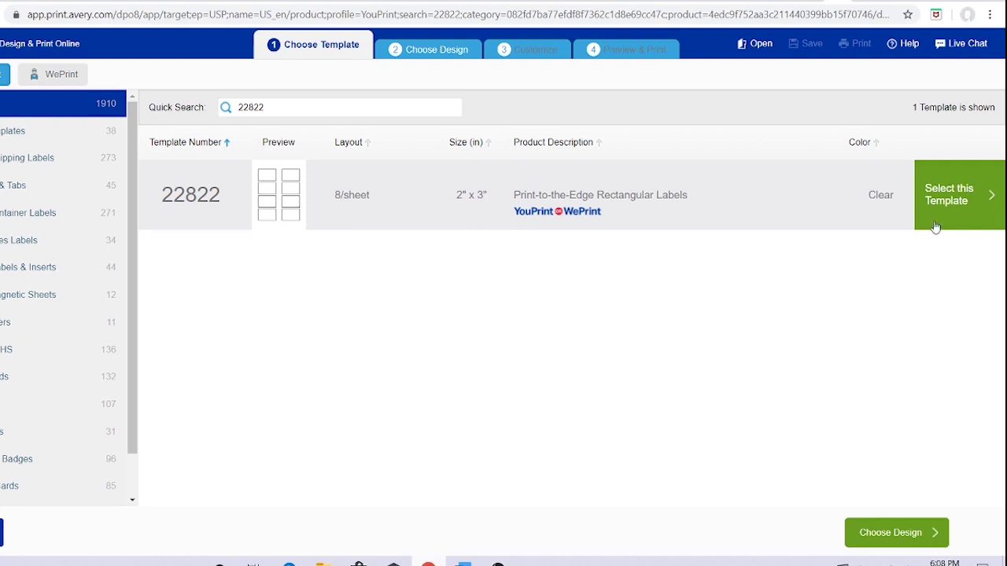
left_click(947, 198)
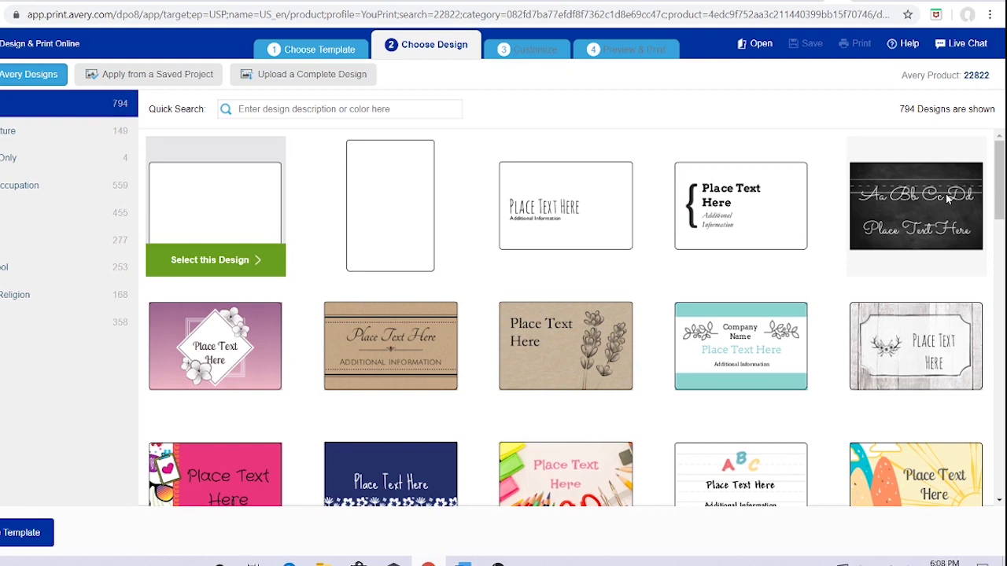
left_click(243, 210)
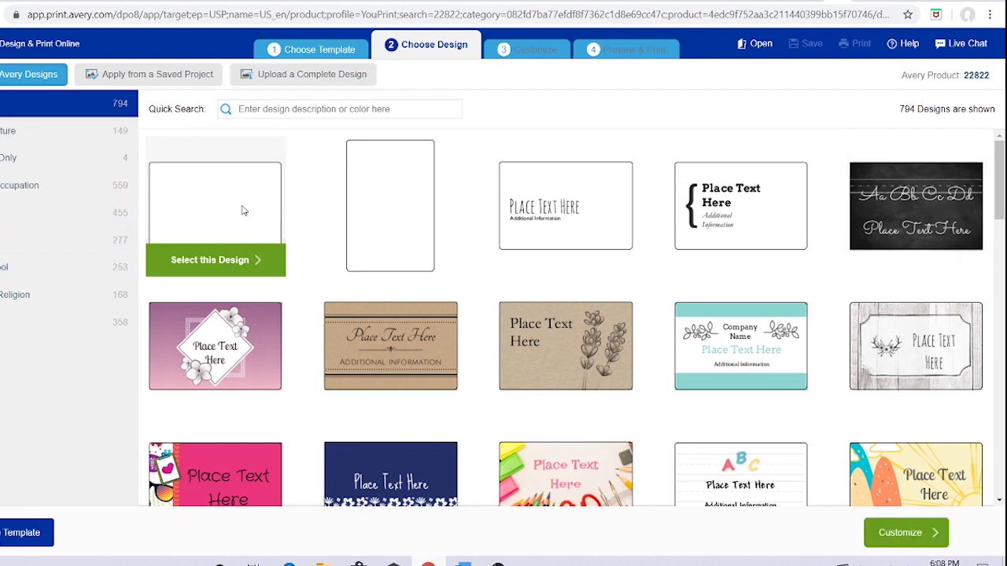
left_click(203, 261)
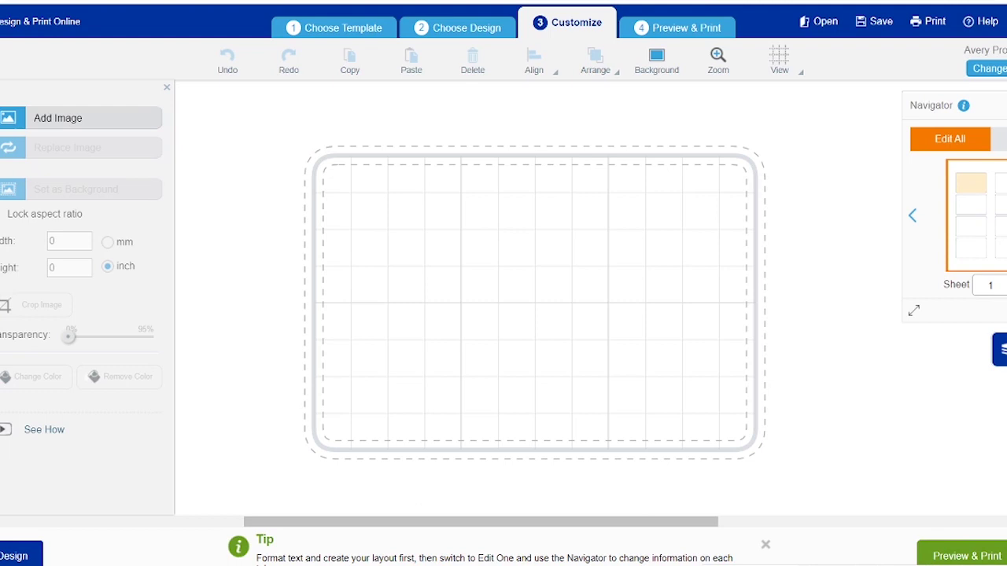
Upload the label-png logo file from the computer onto the 22822 label.
left_click(69, 119)
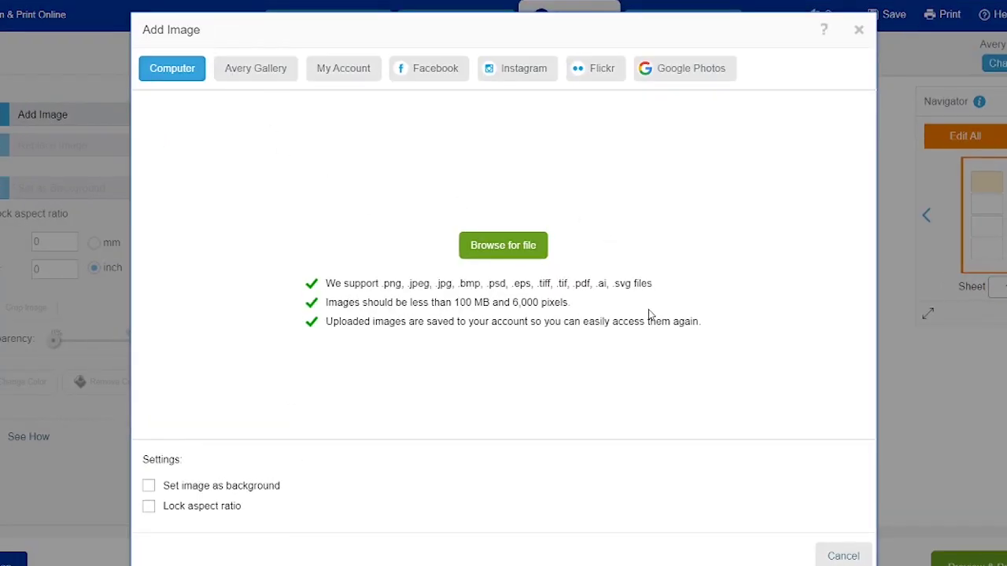
left_click(537, 248)
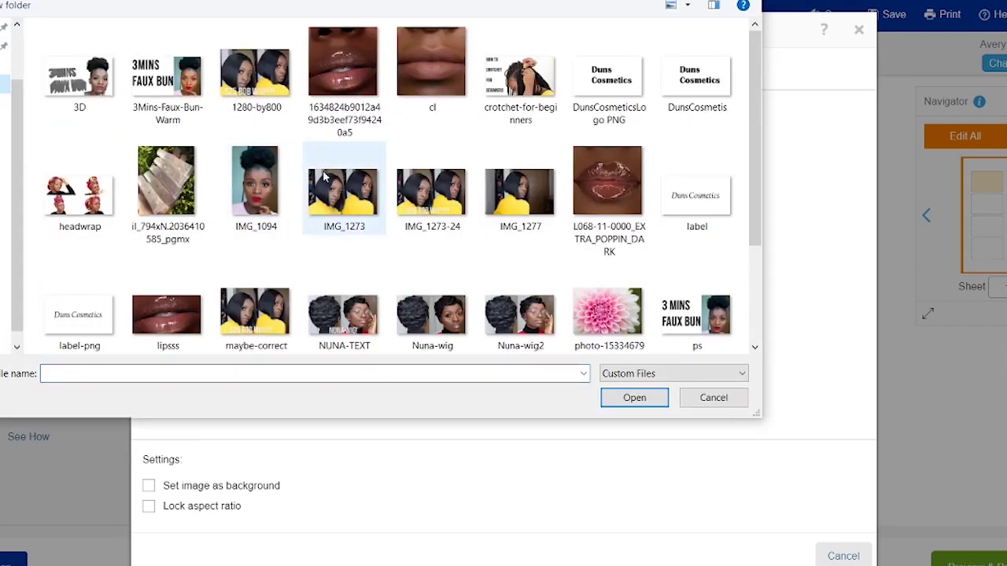
scroll(325, 173, "down", 1)
left_click(88, 313)
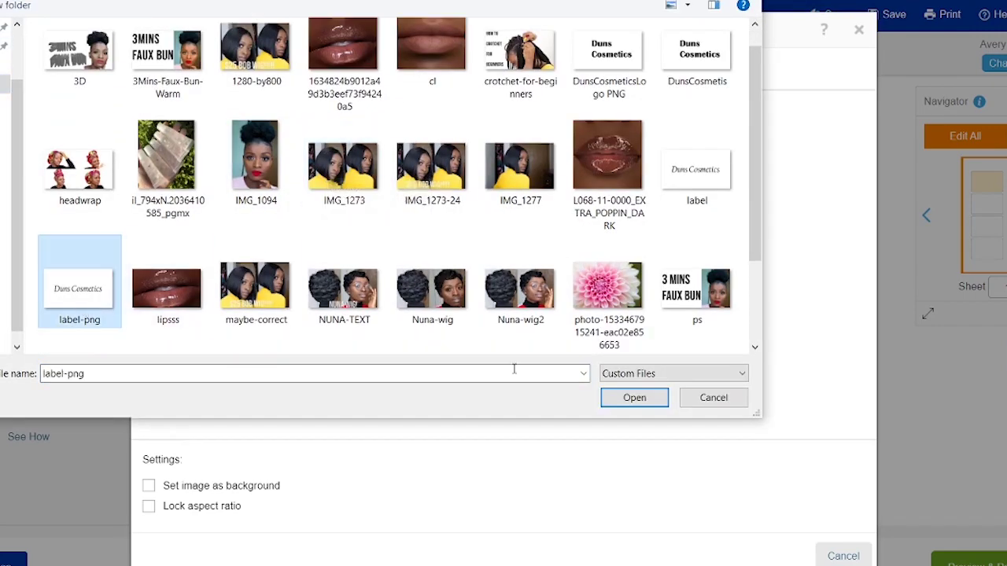
left_click(634, 398)
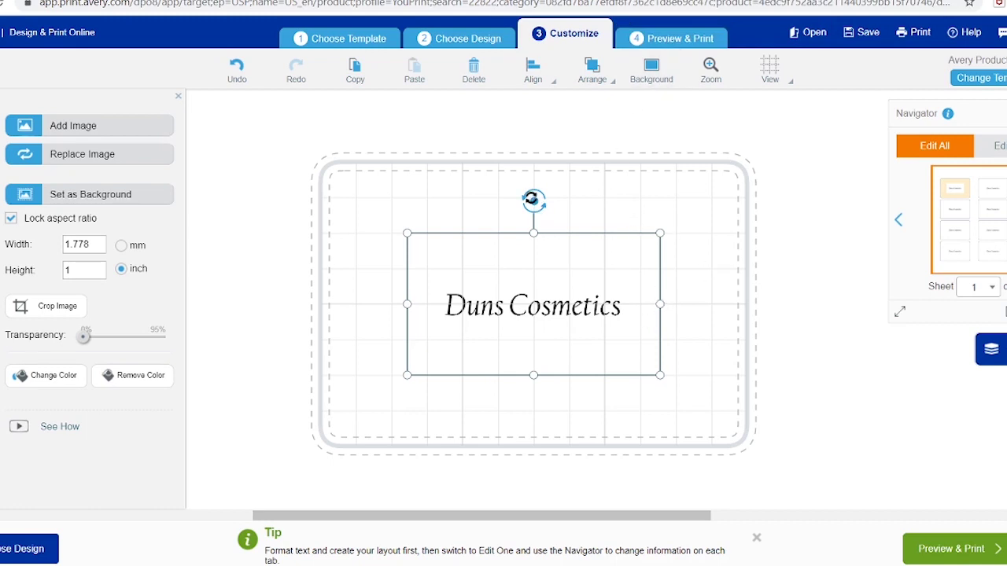
Rotate the Duns Cosmetics logo to vertical, centre it on the label, and enlarge it slightly.
left_click_drag(533, 200, 508, 201)
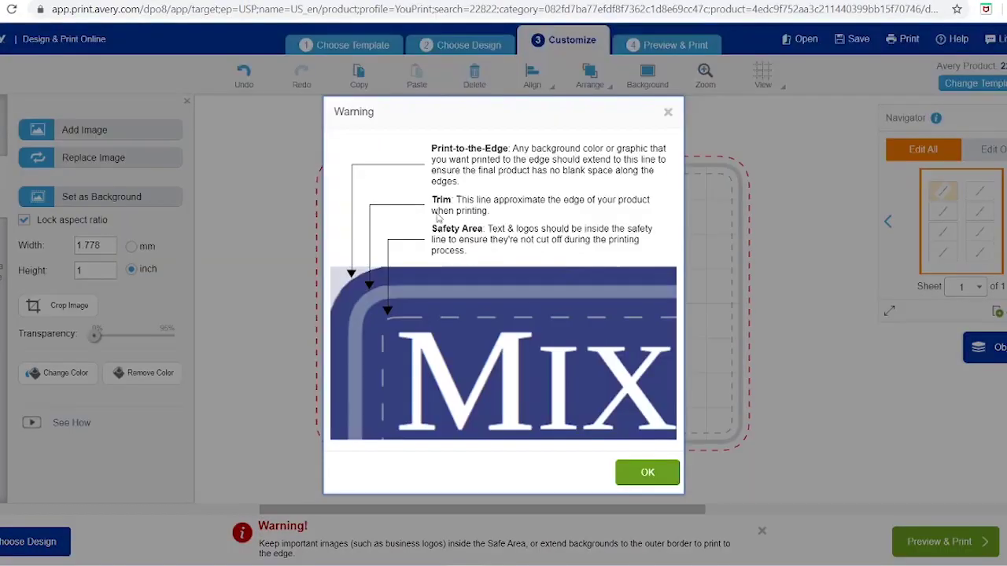
left_click(649, 472)
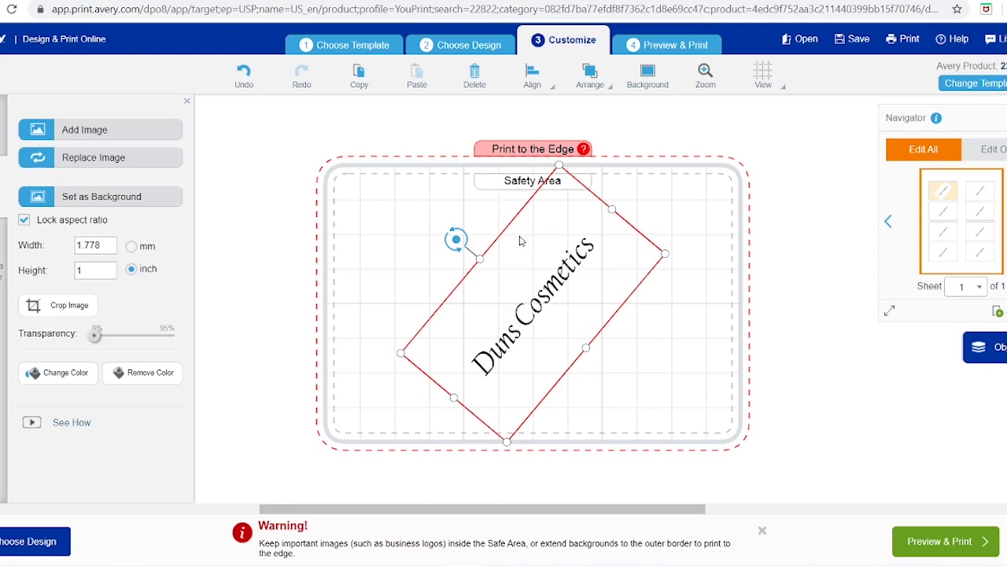
left_click_drag(456, 240, 425, 252)
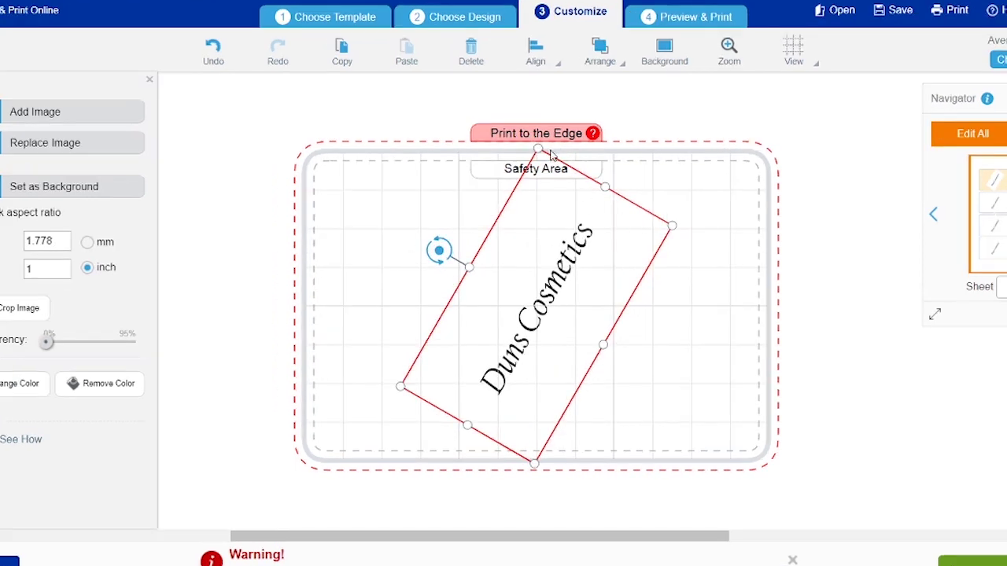
left_click_drag(540, 149, 556, 188)
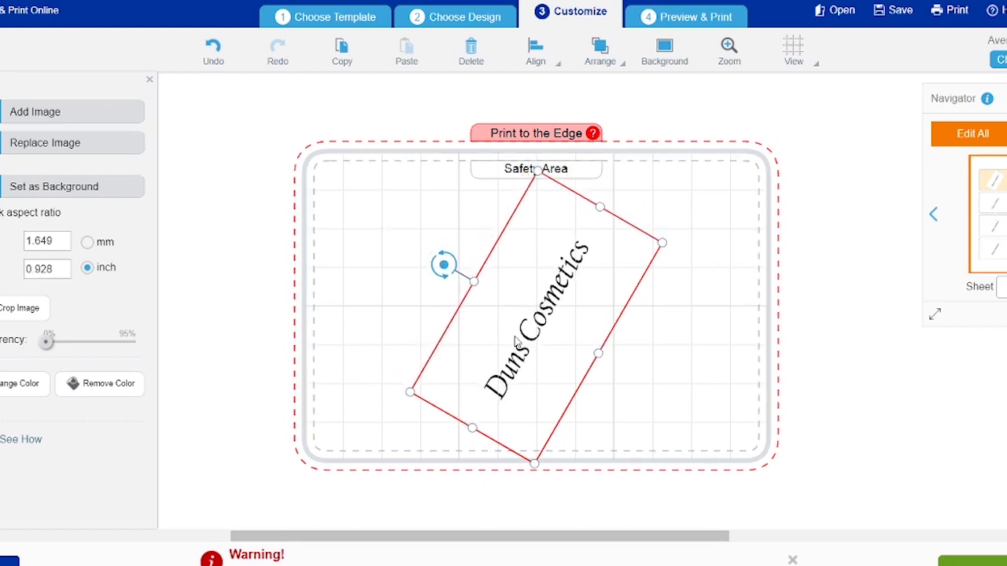
left_click_drag(443, 265, 422, 311)
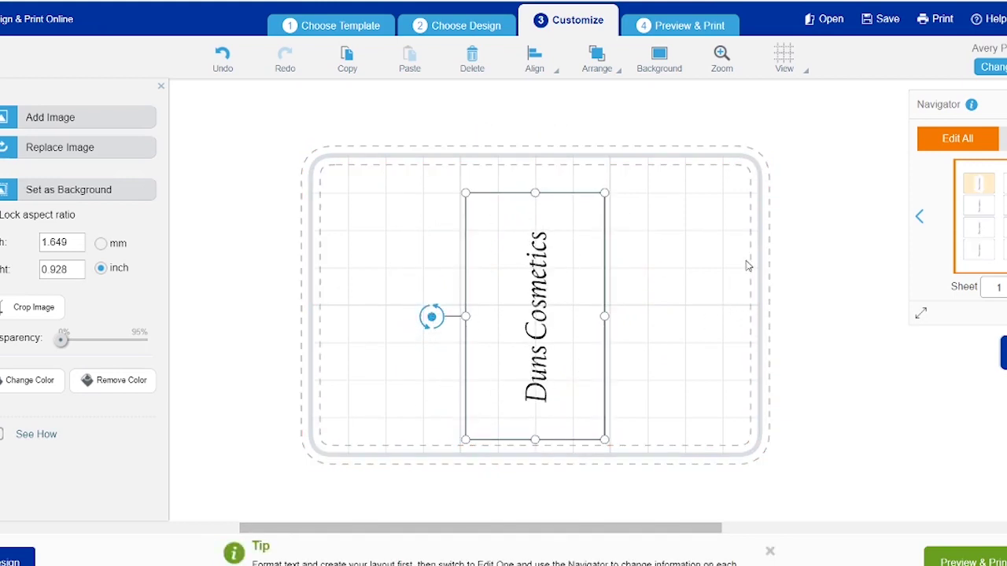
left_click_drag(535, 293, 549, 290)
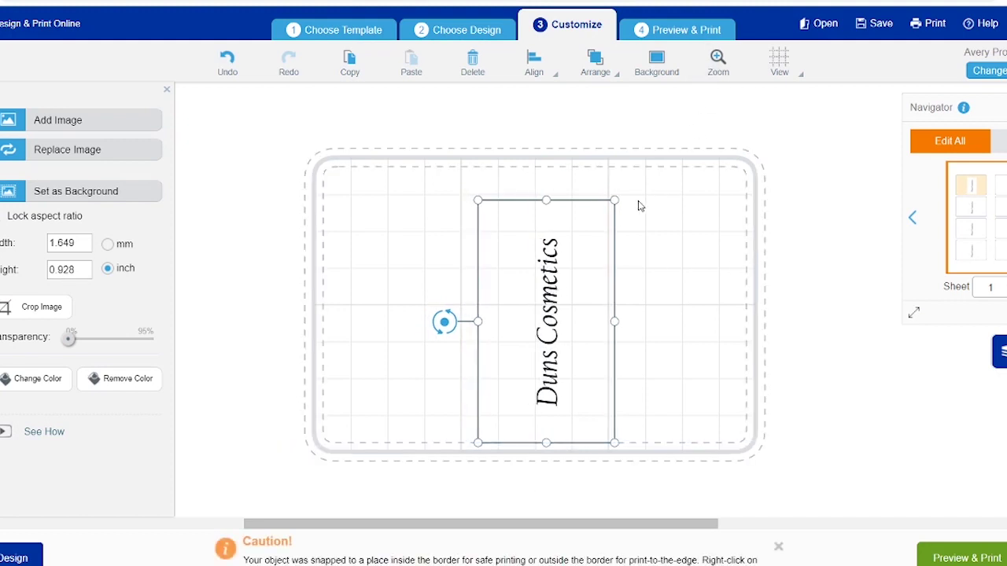
left_click_drag(615, 201, 623, 184)
left_click(705, 229)
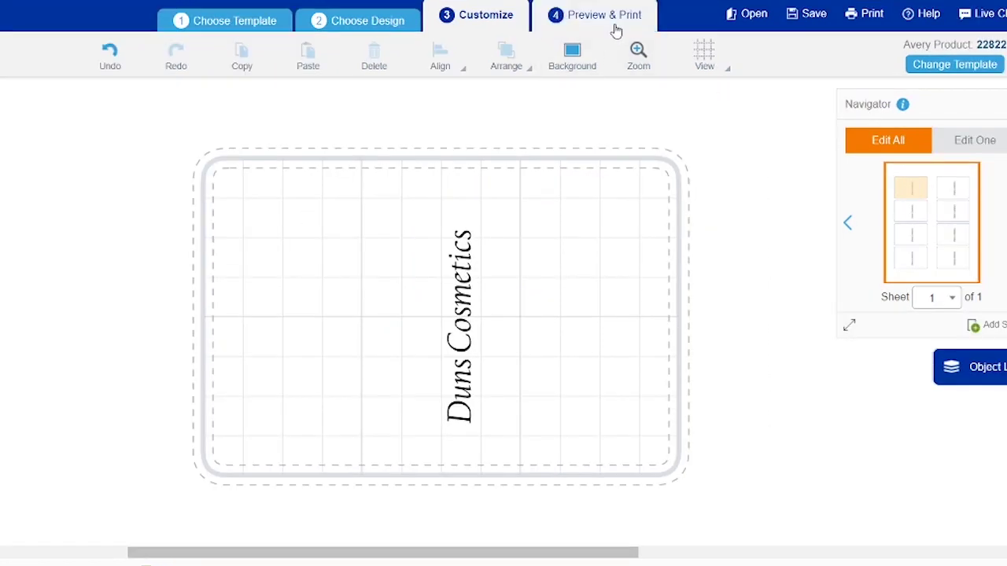
Preview the eight-label sheet and save the project to the account as 'label'.
left_click(615, 30)
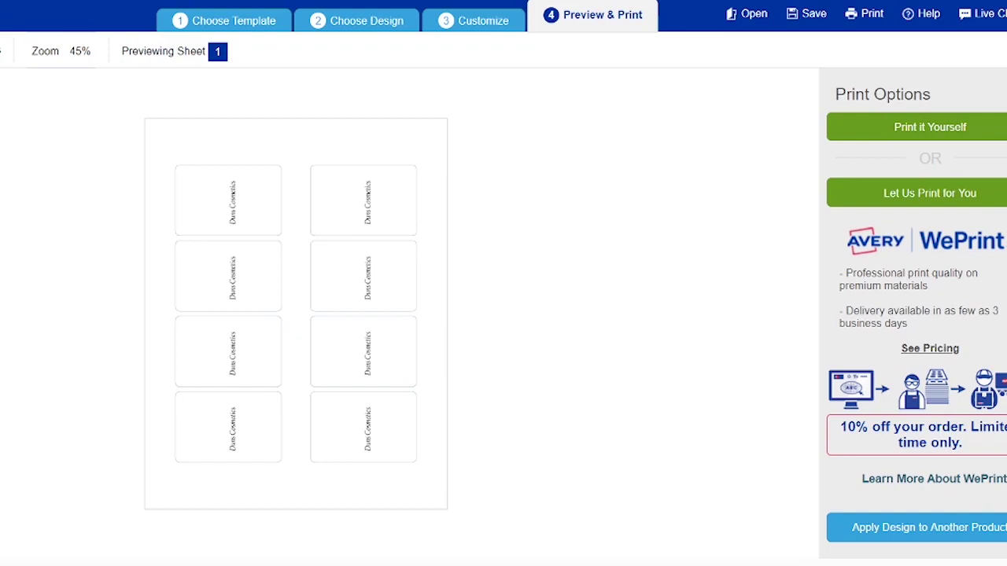
left_click(806, 27)
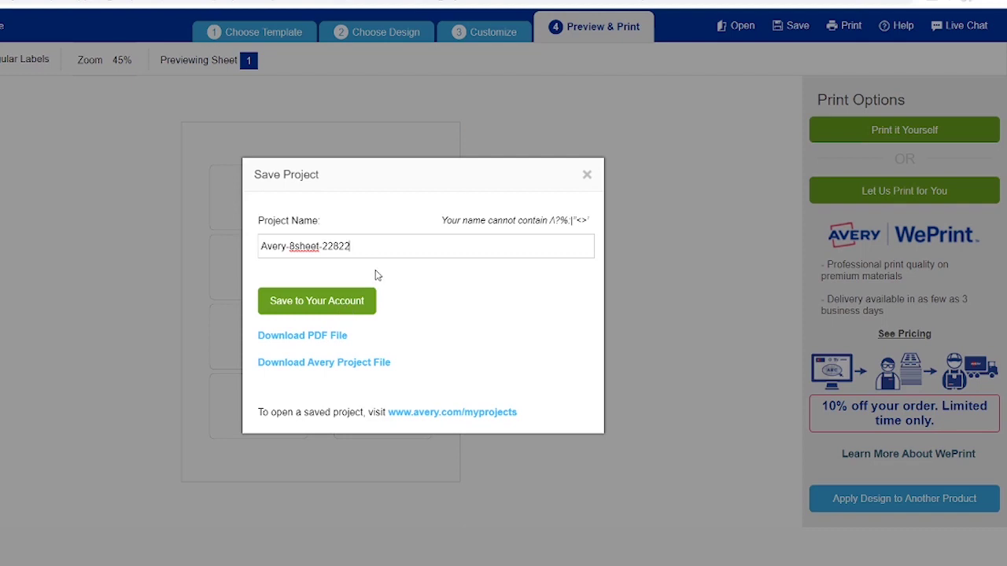
key("BackSpace")
key("BackSpace")
key("BackSpace")
key("BackSpace")
key("BackSpace")
key("BackSpace")
key("BackSpace")
key("BackSpace")
key("BackSpace")
key("BackSpace")
key("BackSpace")
key("BackSpace")
key("BackSpace")
key("BackSpace")
key("BackSpace")
key("BackSpace")
key("BackSpace")
key("BackSpace")
type("lab")
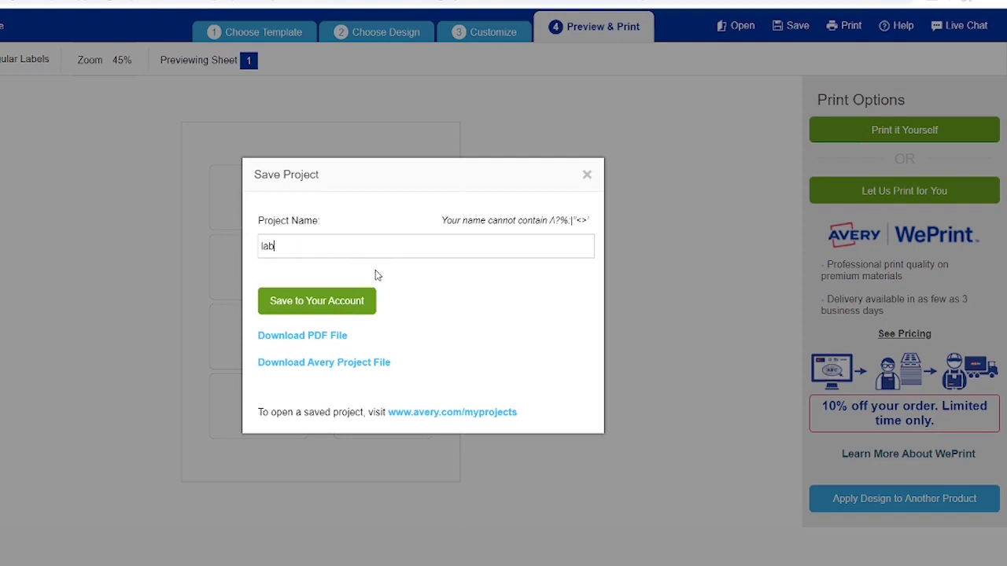
type("el")
left_click(359, 309)
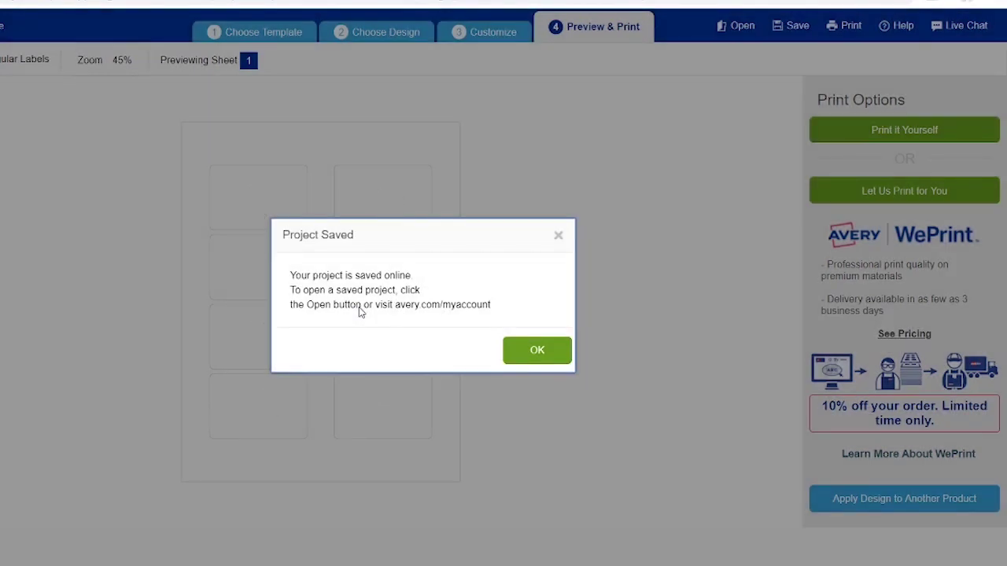
left_click(538, 354)
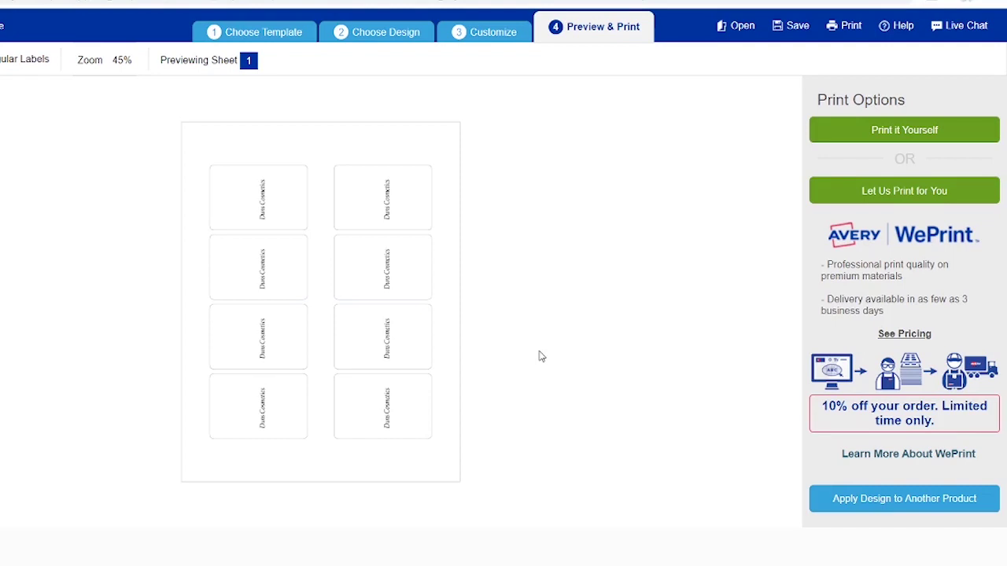
Generate the printable PDF of the label sheet and send it to the printer.
left_click(960, 19)
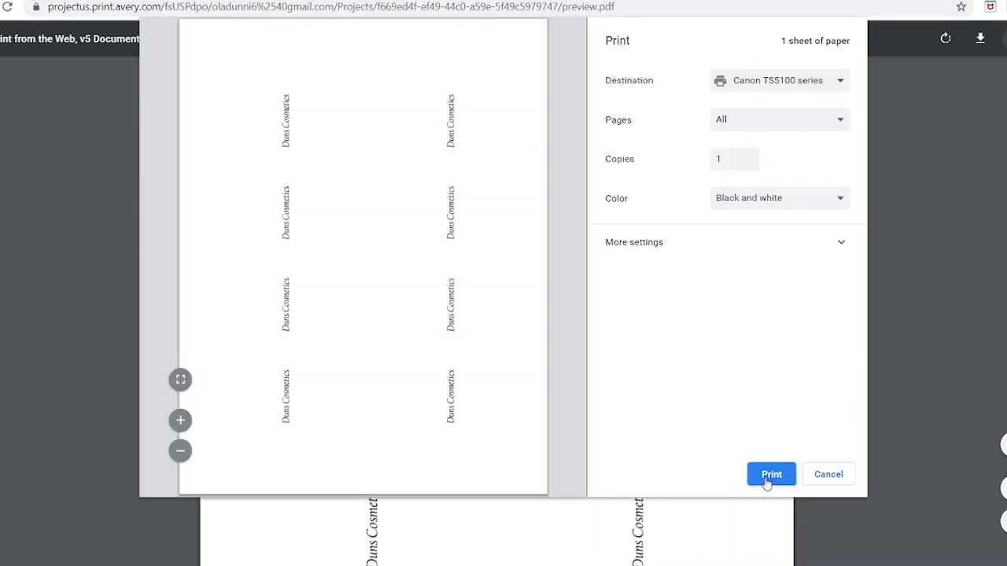
left_click(770, 475)
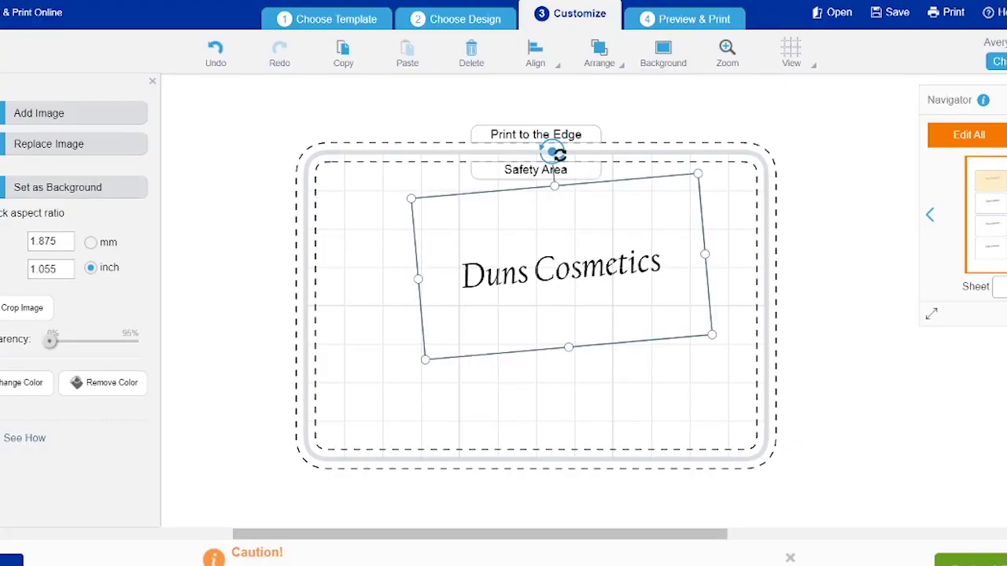
Rotate the logo back to level at 0°, enlarge it in stages, and re-centre it on the label.
left_click_drag(556, 152, 566, 170)
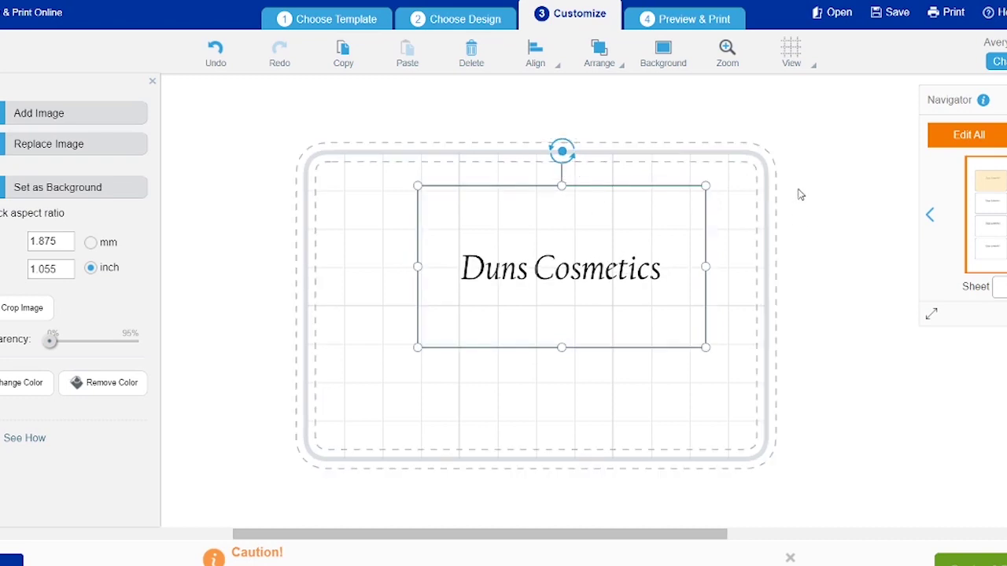
left_click(574, 99)
left_click(621, 189)
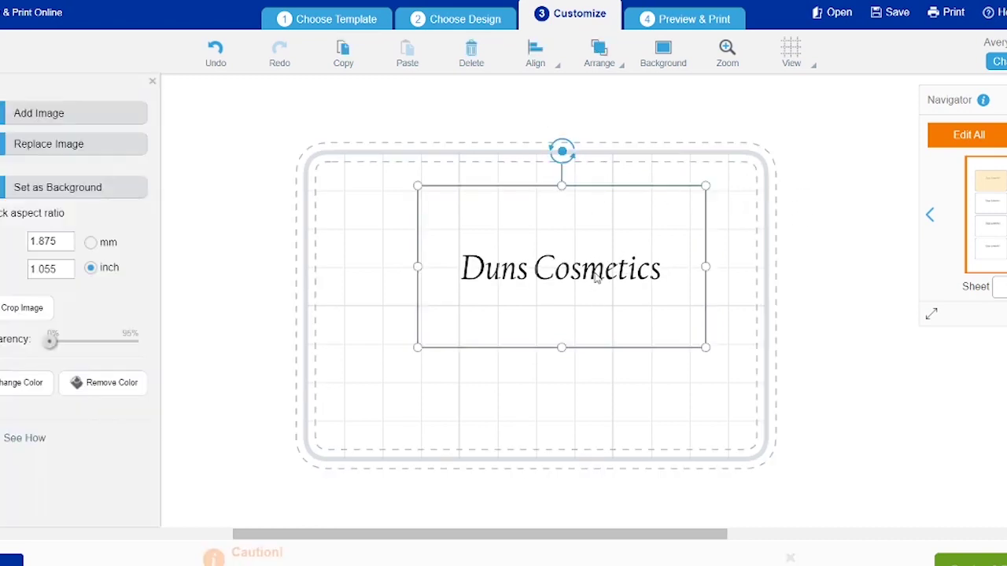
left_click_drag(603, 262, 591, 284)
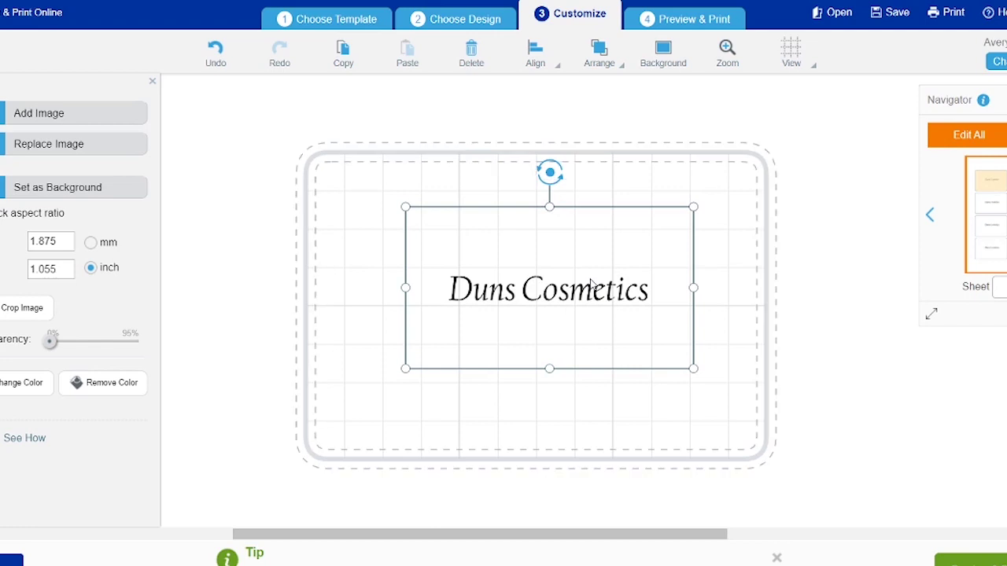
left_click_drag(404, 208, 380, 192)
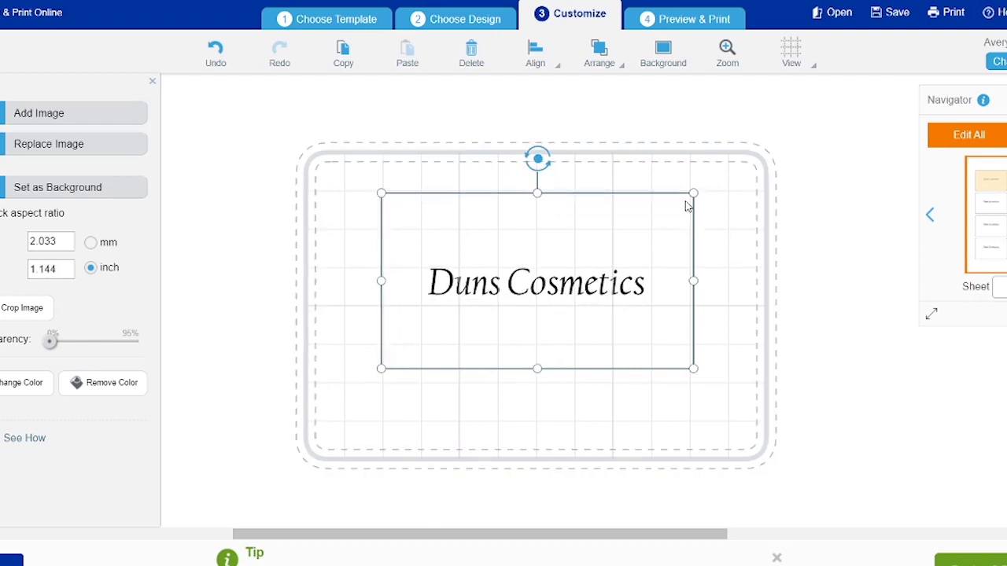
left_click_drag(690, 199, 697, 190)
left_click_drag(571, 229, 571, 240)
left_click_drag(694, 375, 714, 386)
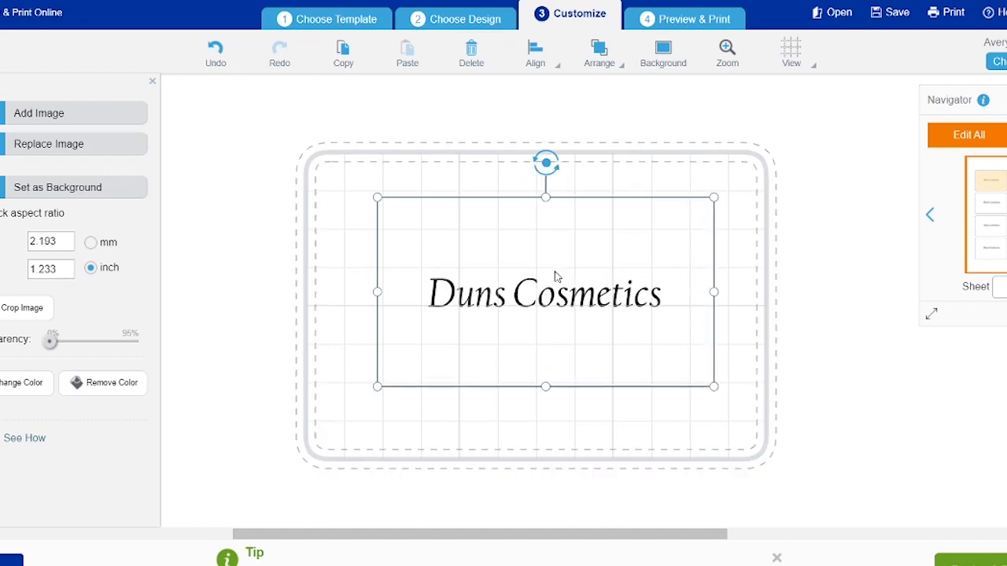
left_click_drag(549, 238, 539, 231)
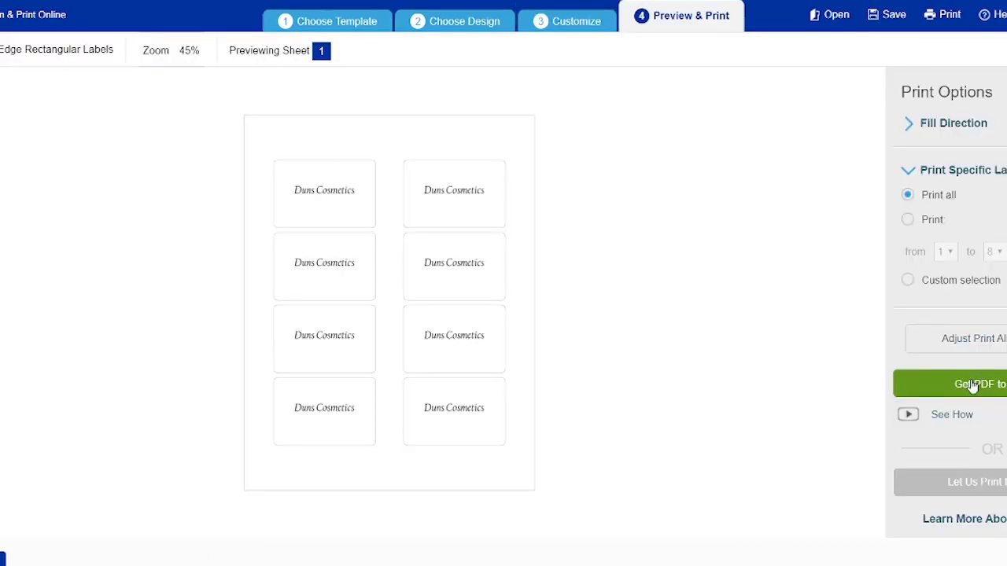
Save the project to the account as 'Duns Cosmetics label' and generate the print PDF.
left_click(973, 384)
left_click(541, 348)
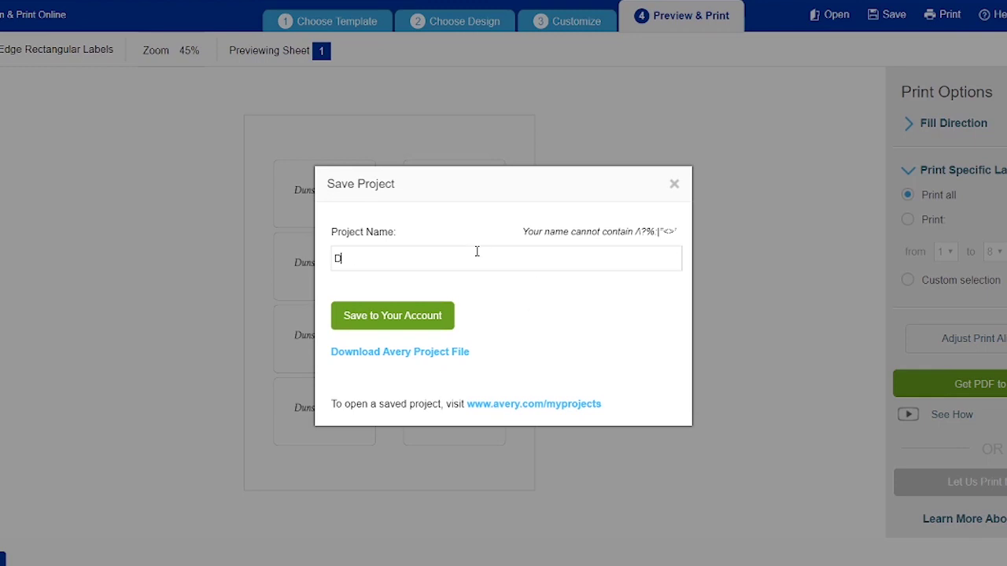
type("Duns Cosmetics label")
left_click(424, 326)
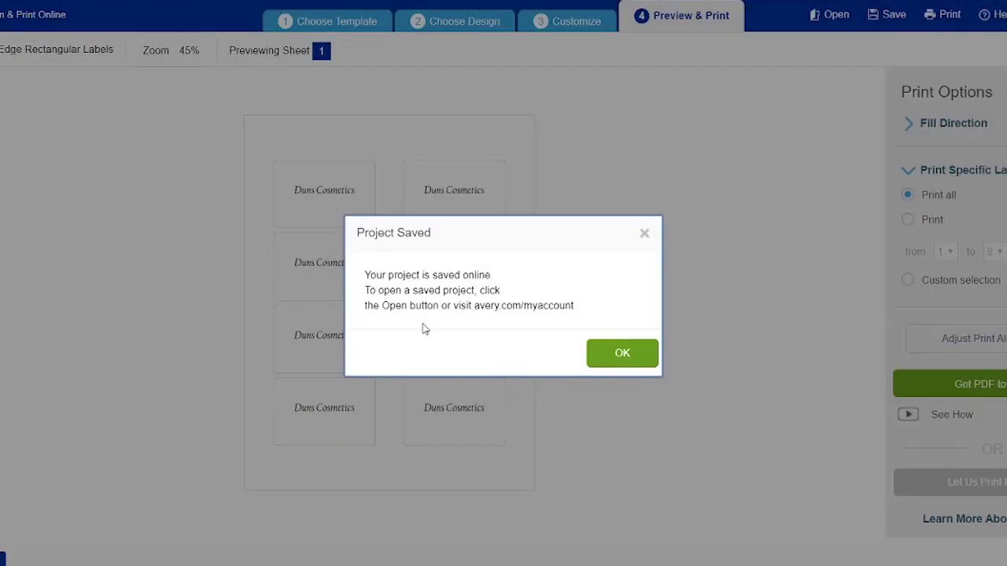
left_click(630, 359)
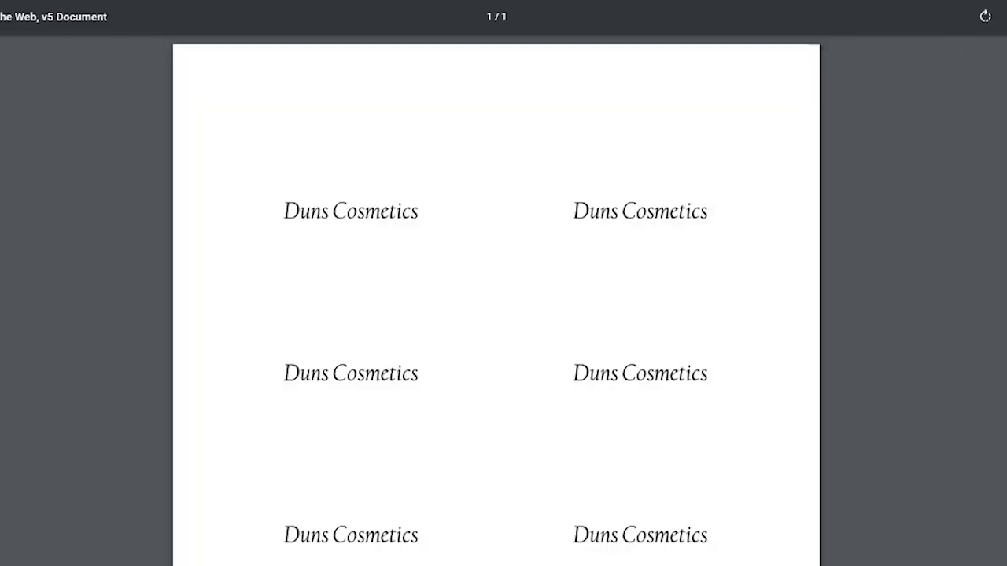
Scroll through the one-page Duns Cosmetics label PDF in Chrome's viewer.
scroll(902, 157, "down", 1)
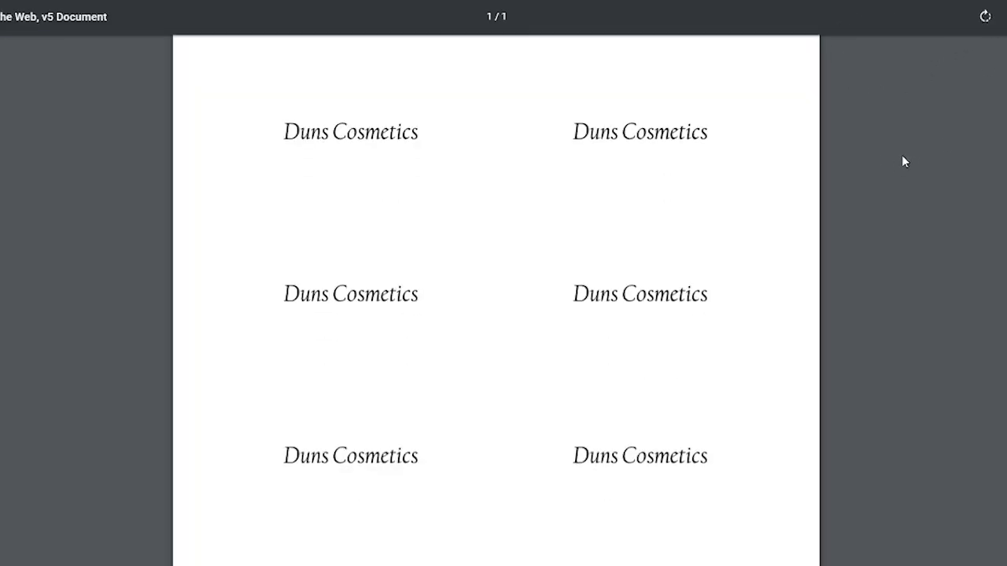